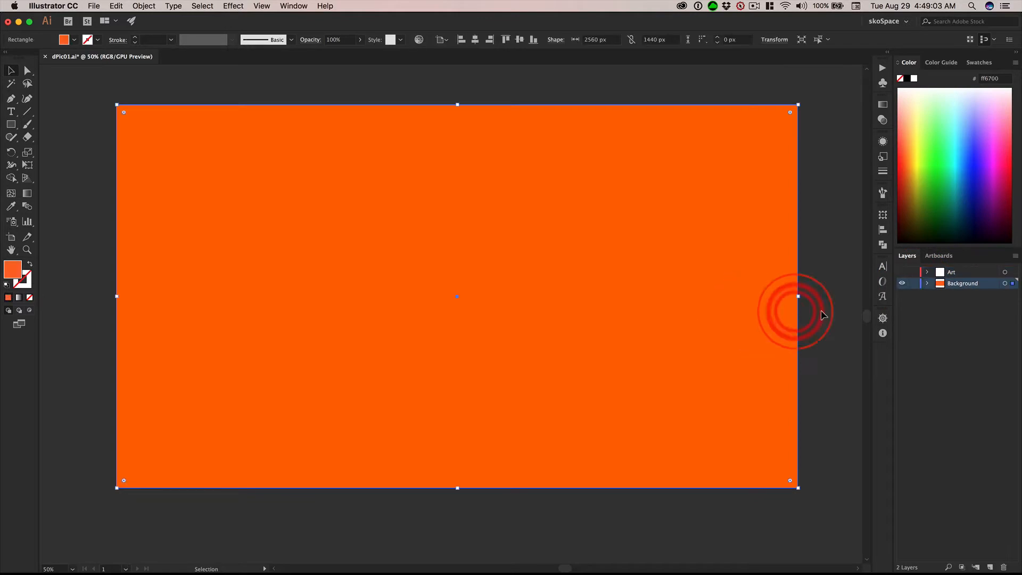
Step: Lock the Background layer and make the Art layer visible
click(913, 283)
click(770, 290)
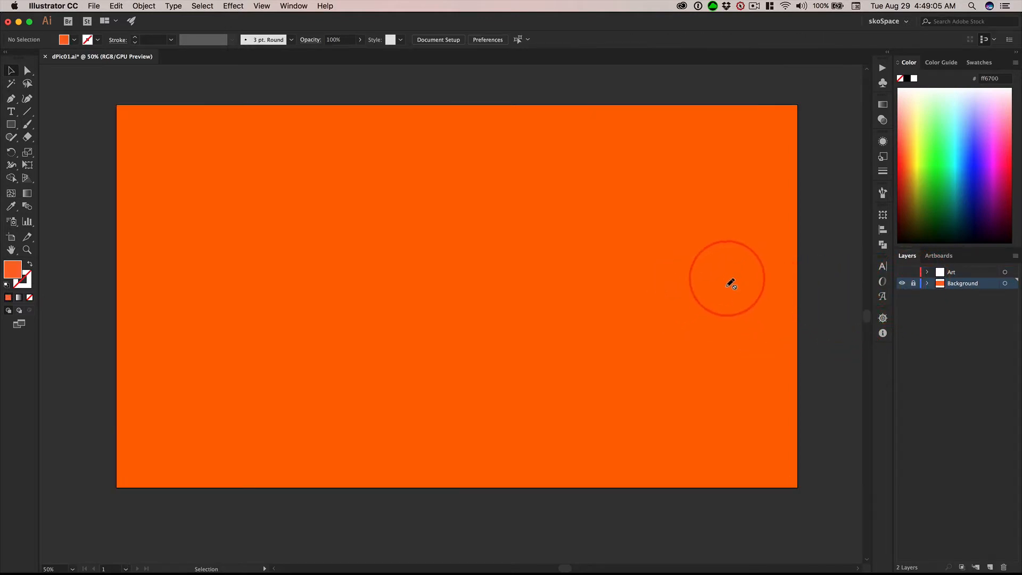
click(901, 272)
click(902, 272)
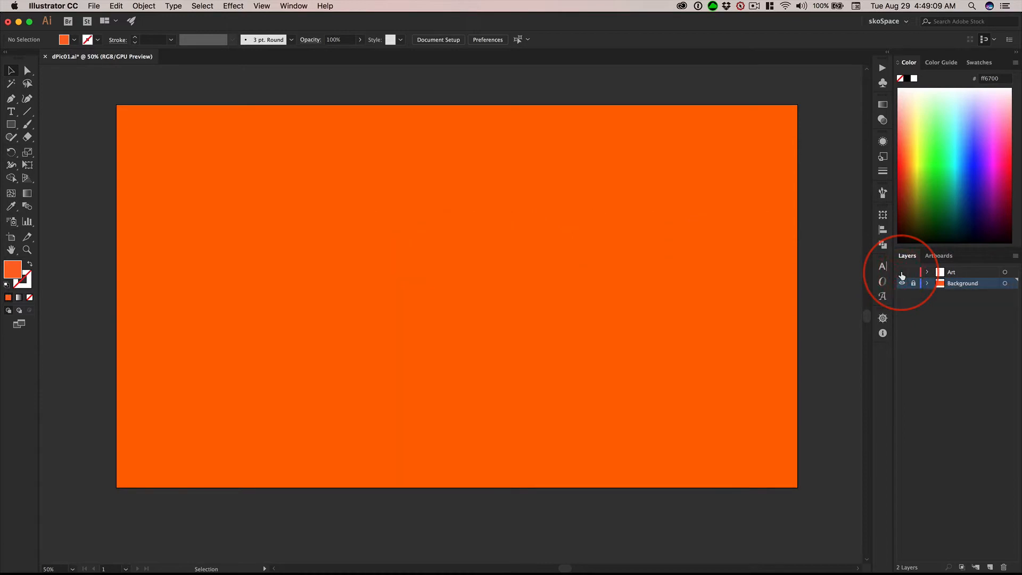
click(901, 272)
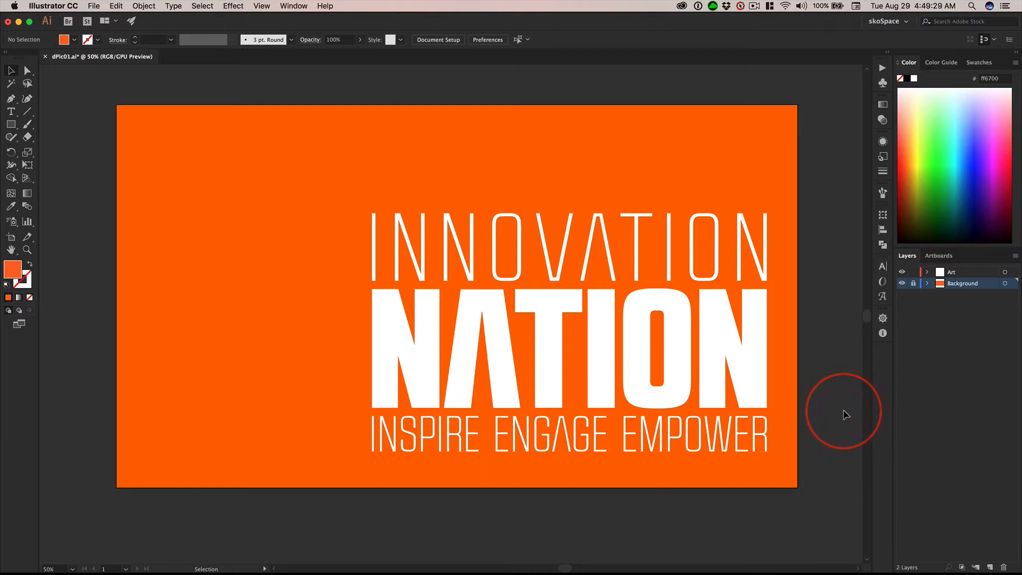
Step: Try moving the last N and the T of NATION and the INNOVATION lettering, and undo all the moves
drag(734, 344, 786, 301)
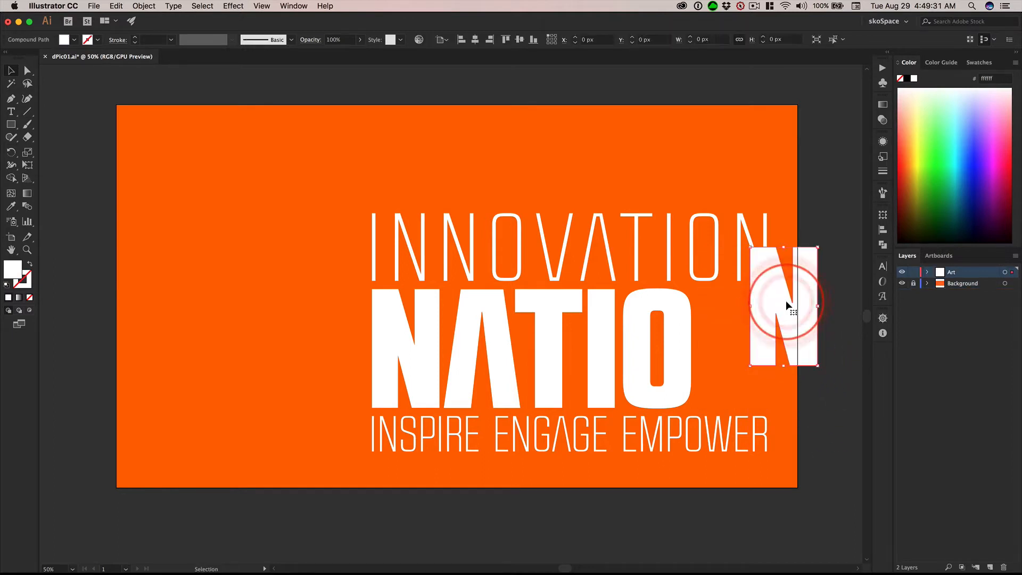
drag(547, 331, 438, 235)
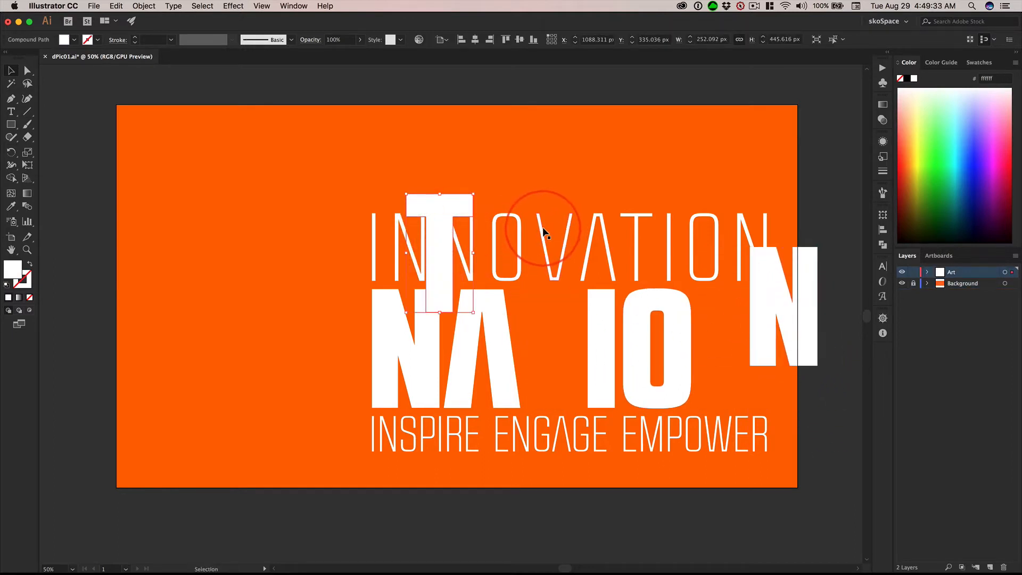
click(541, 230)
drag(540, 232, 634, 167)
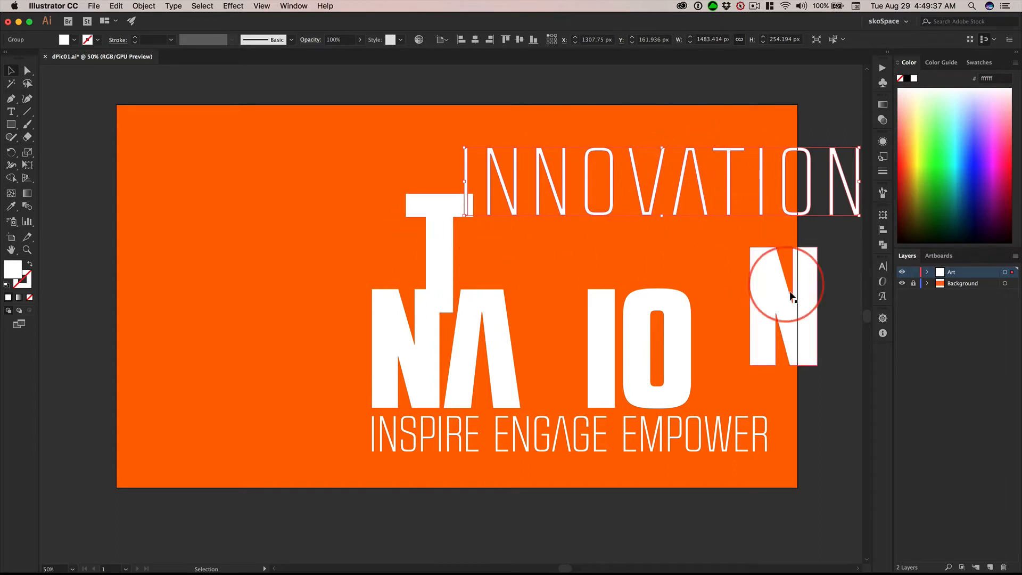
key(super+z)
key(super+z)
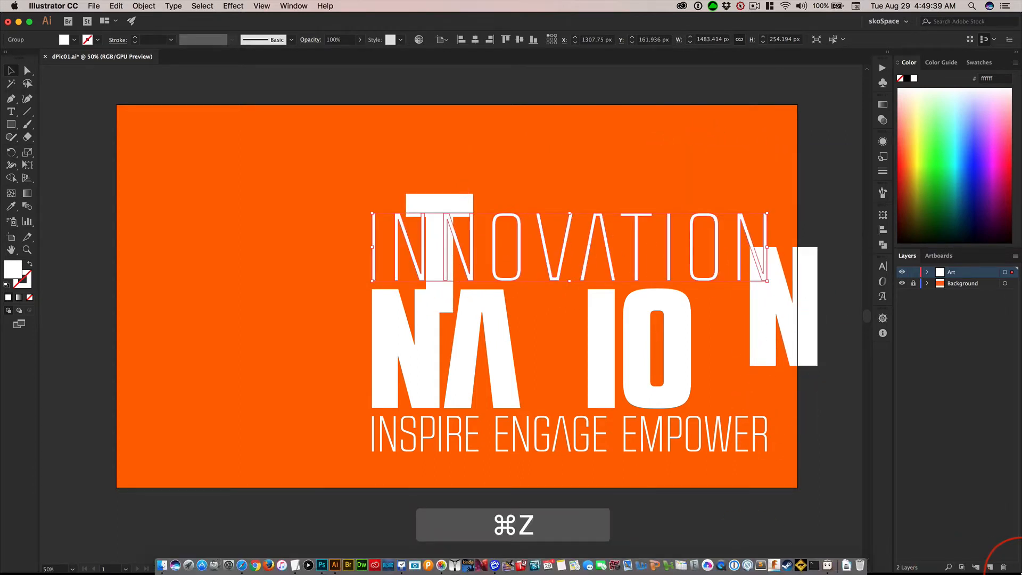
key(super+z)
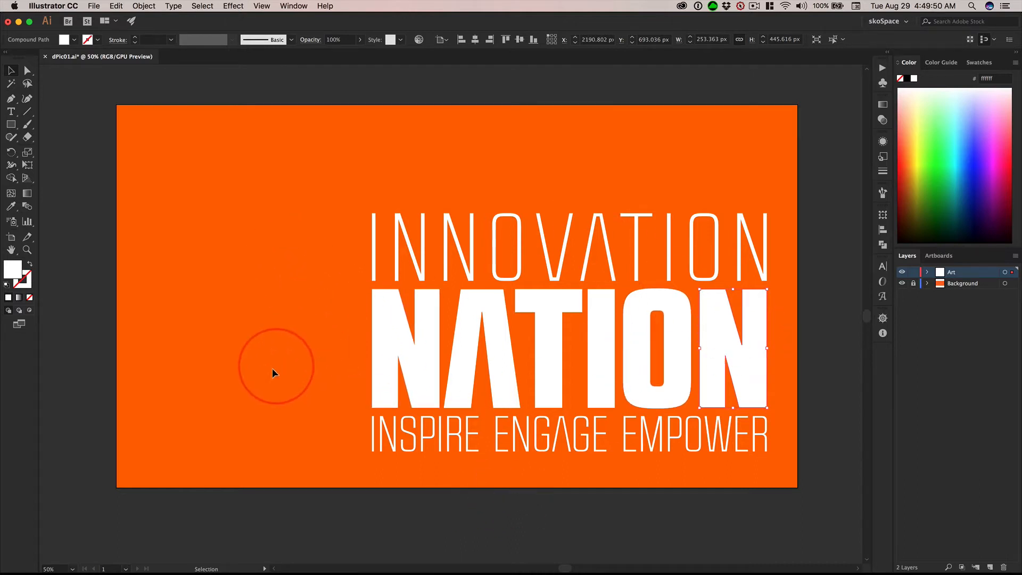
click(474, 521)
Step: Change the Art layer's selection colour to Light Blue in its layer options
click(714, 228)
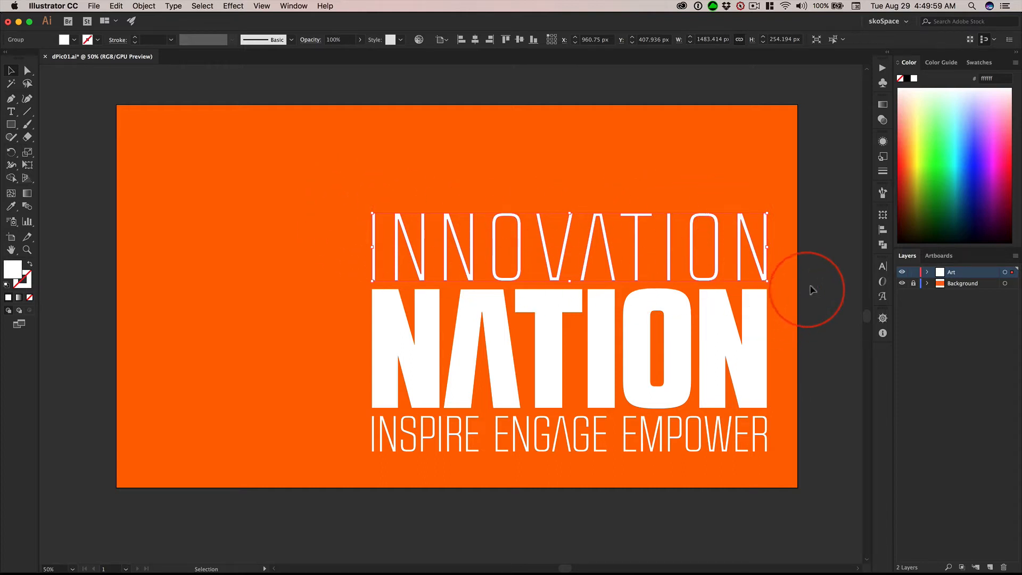
click(826, 242)
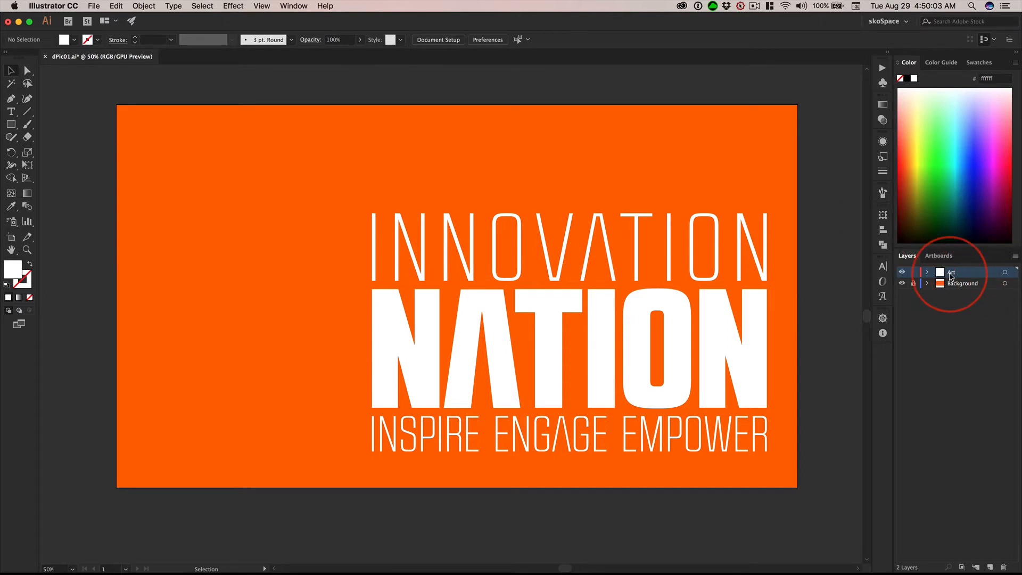
double_click(969, 275)
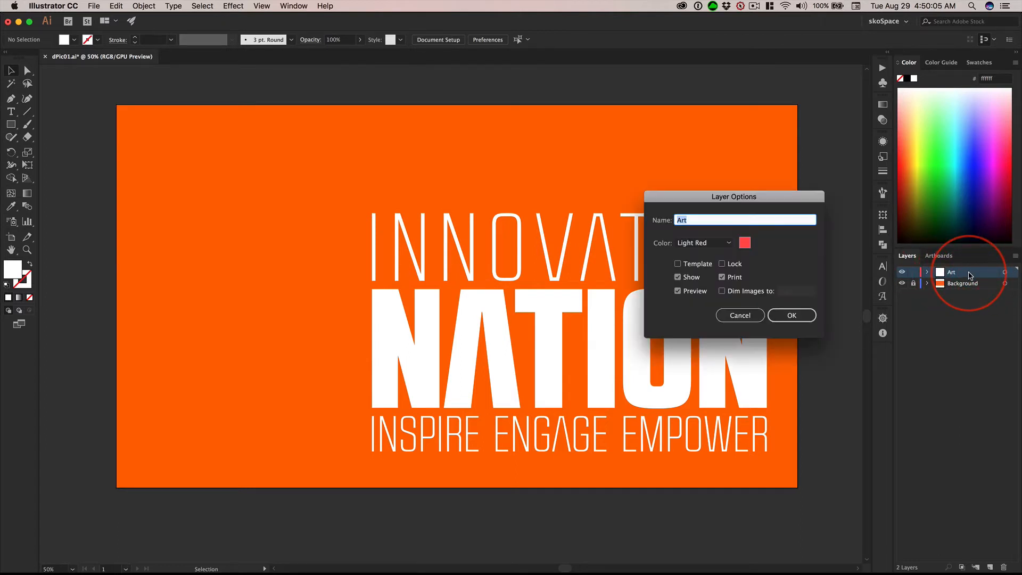
click(711, 243)
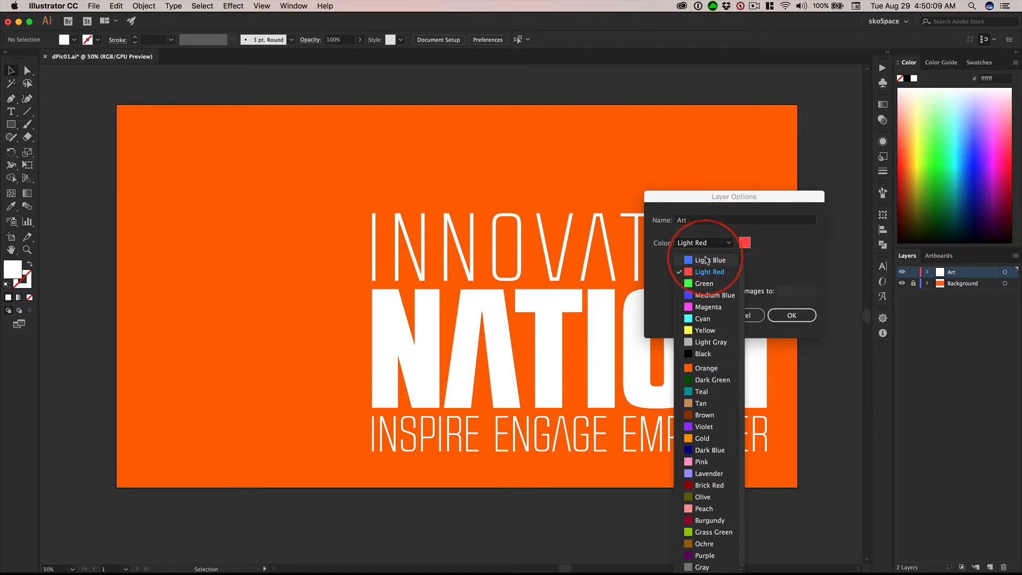
click(707, 260)
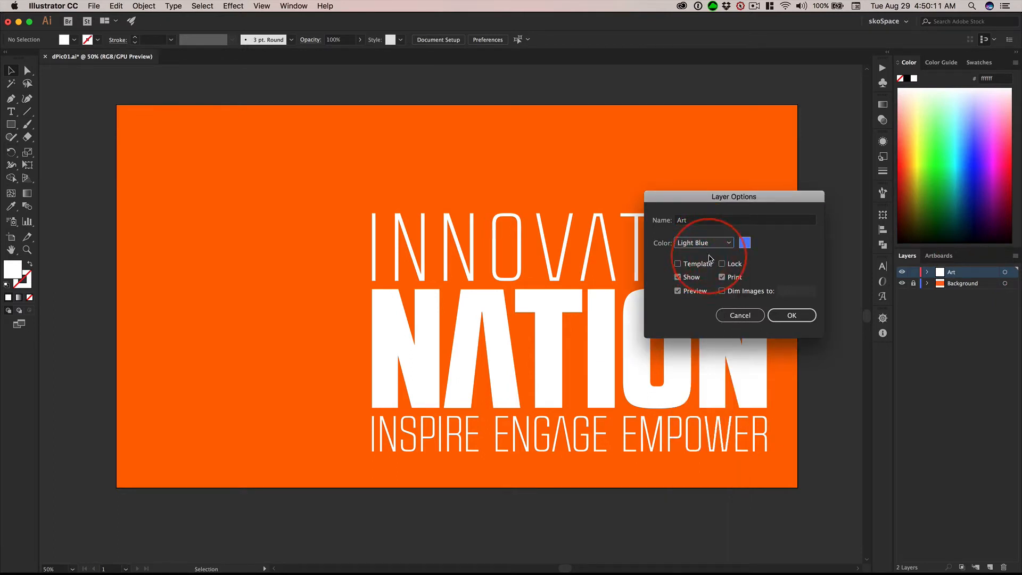
click(796, 316)
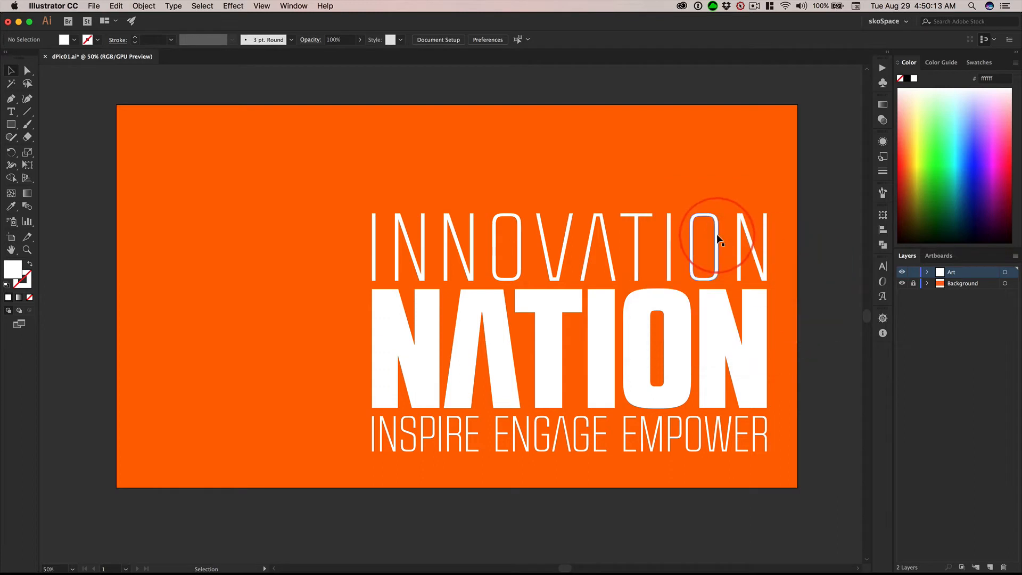
Step: Select the INNOVATION lettering to check its highlight colour against the orange background, and deselect it
click(742, 224)
click(419, 273)
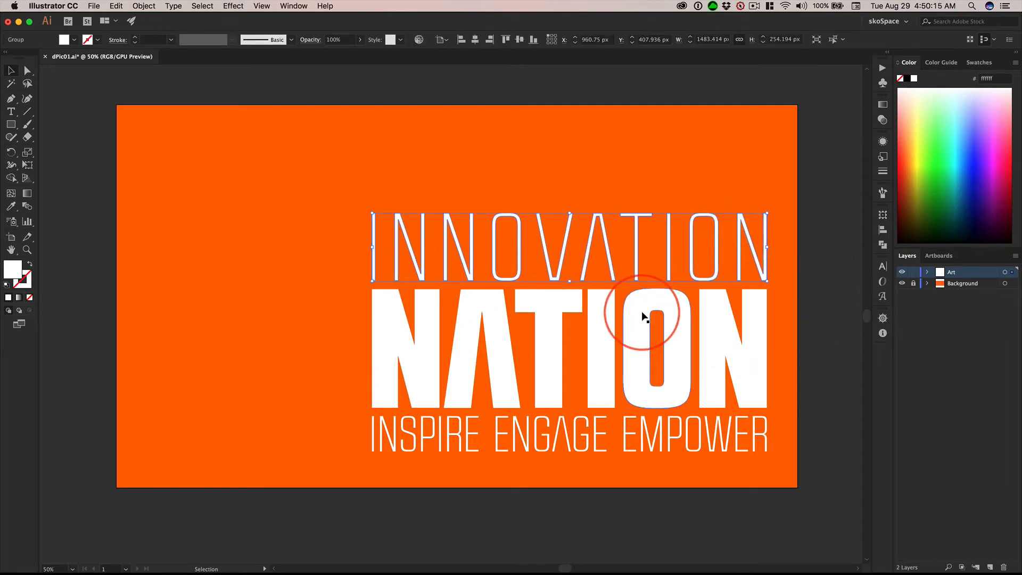
click(833, 345)
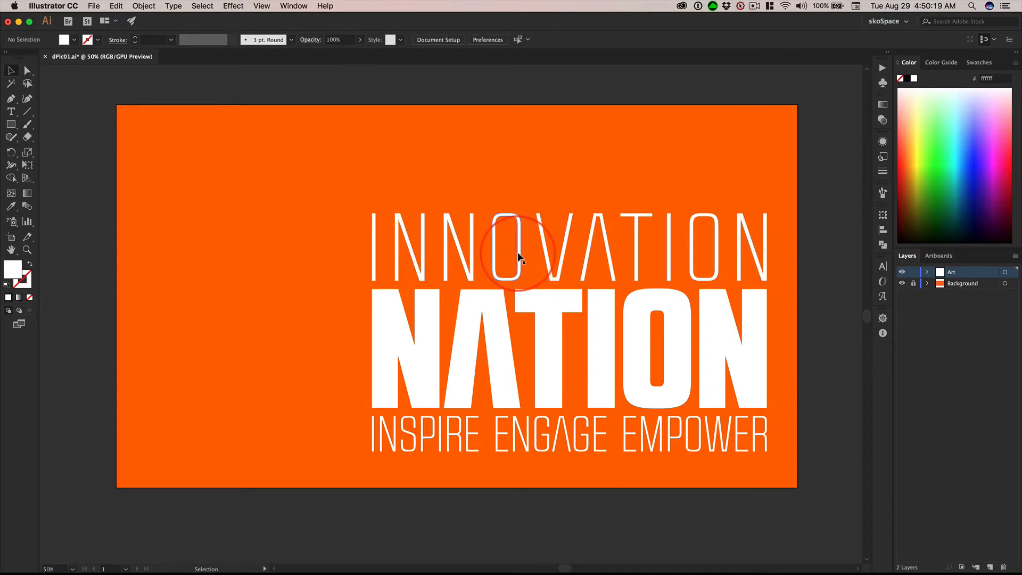
Step: Try moving the INNOVATION lettering up and to the left on the artboard, and undo the move
drag(518, 251, 443, 219)
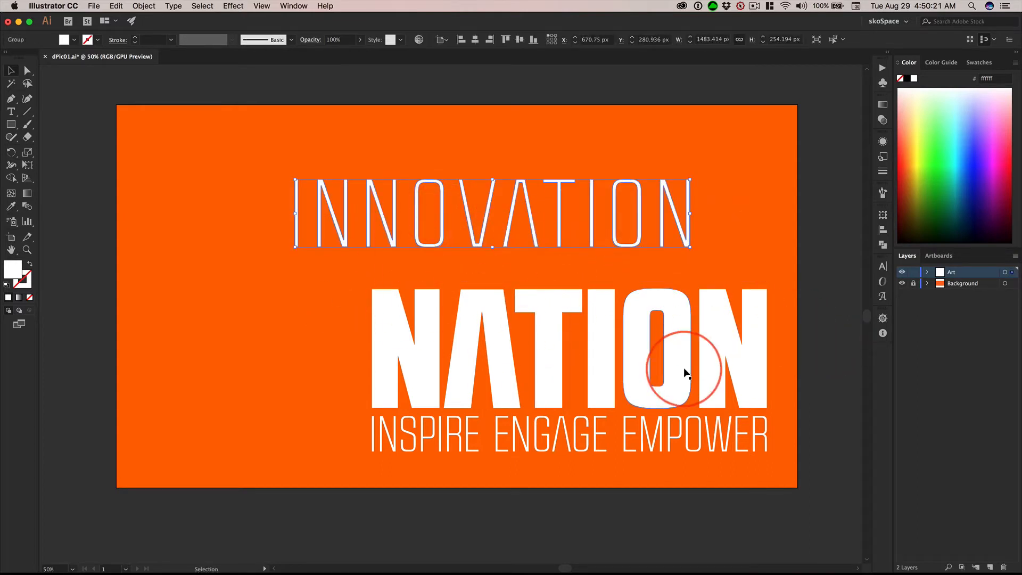
key(super+z)
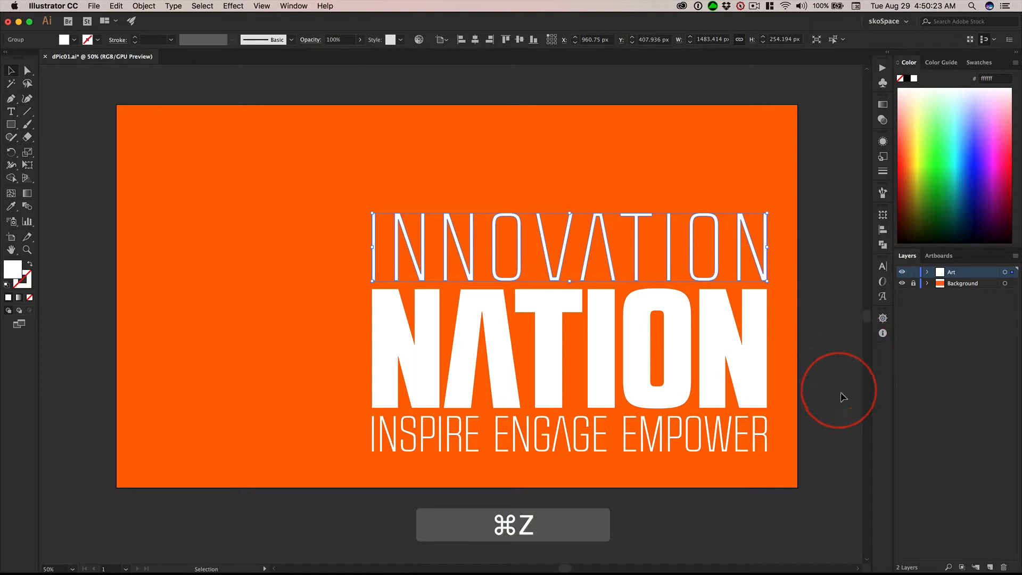
click(837, 304)
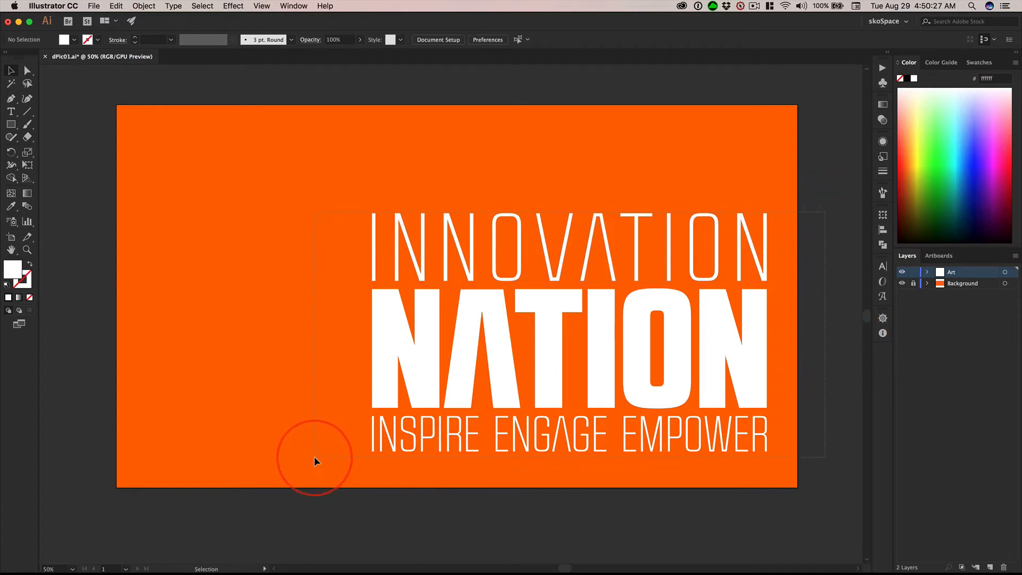
Step: Select all the Art layer's artwork with a marquee, by targeting the layer and with Select All, and clear the selection
drag(313, 455, 499, 268)
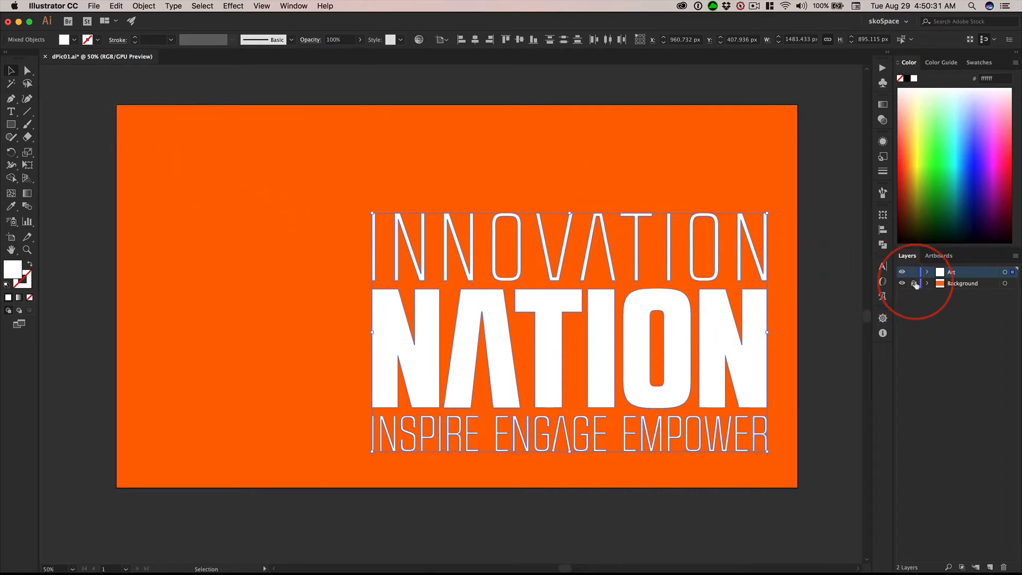
click(823, 271)
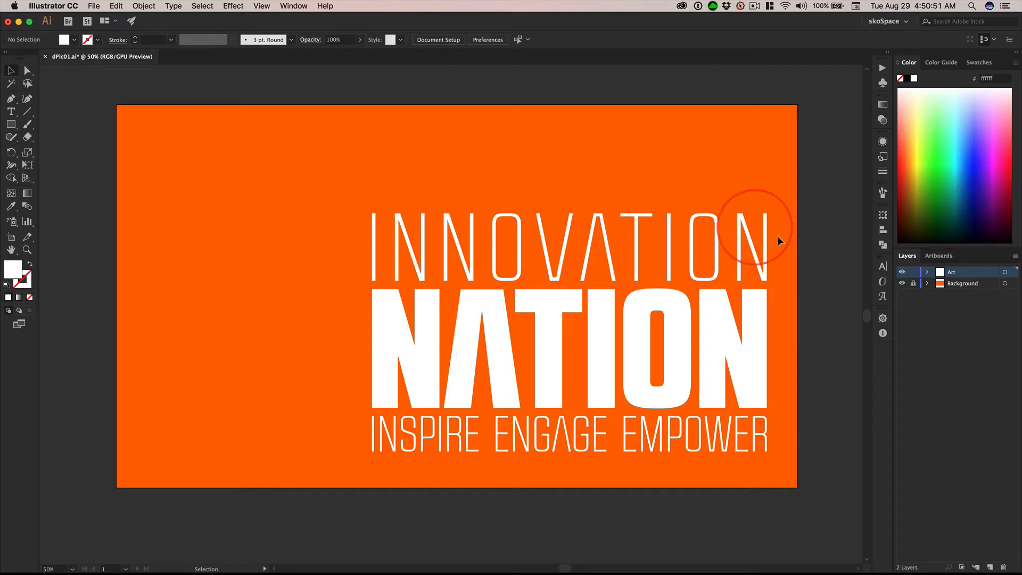
click(1004, 273)
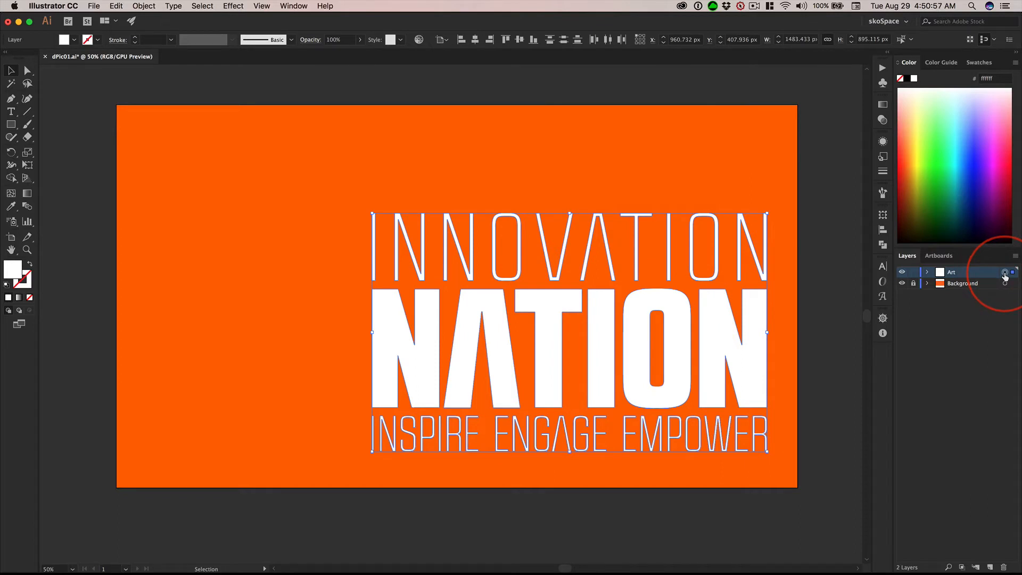
key(a)
key(super+a)
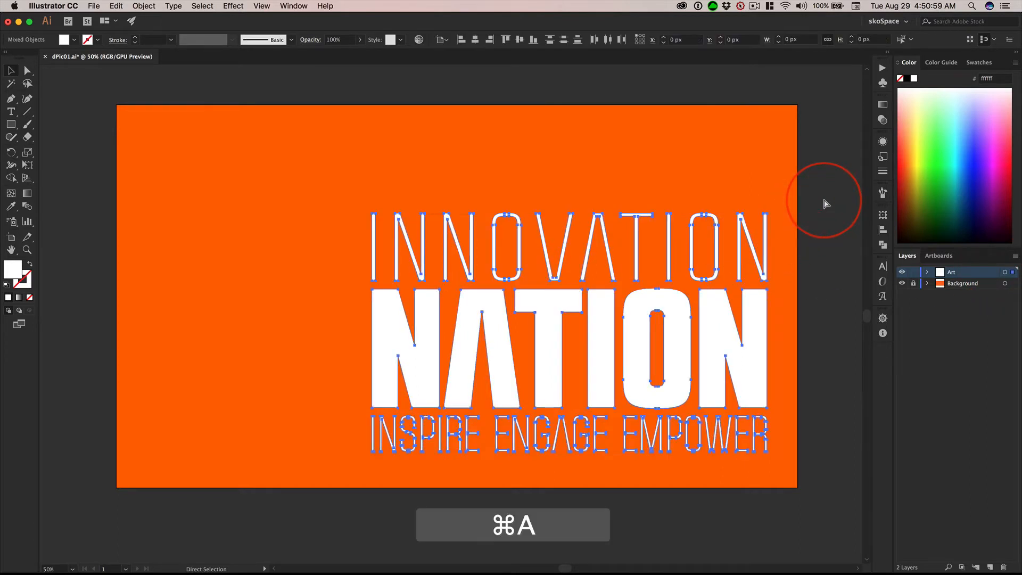
key(v)
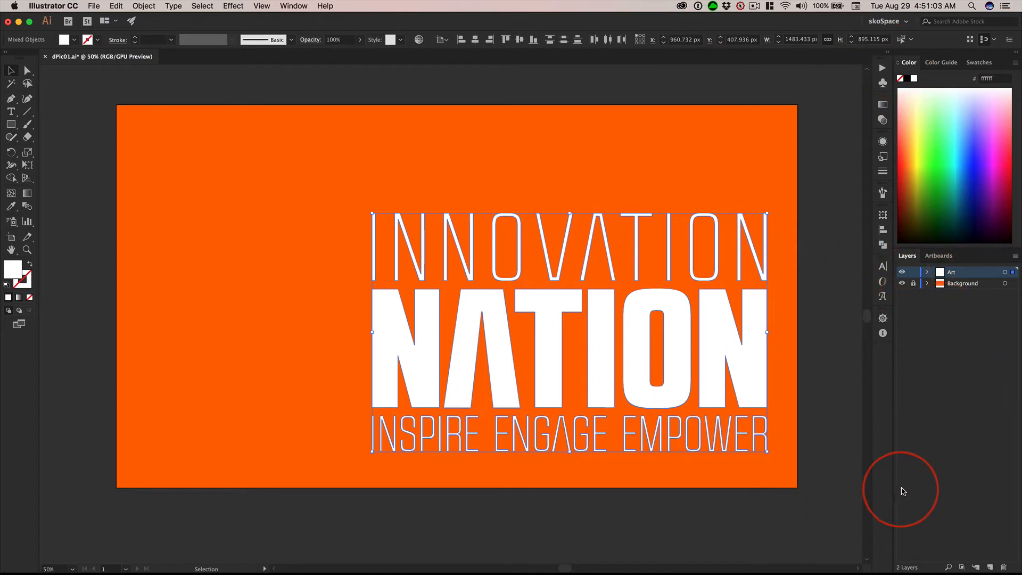
click(835, 365)
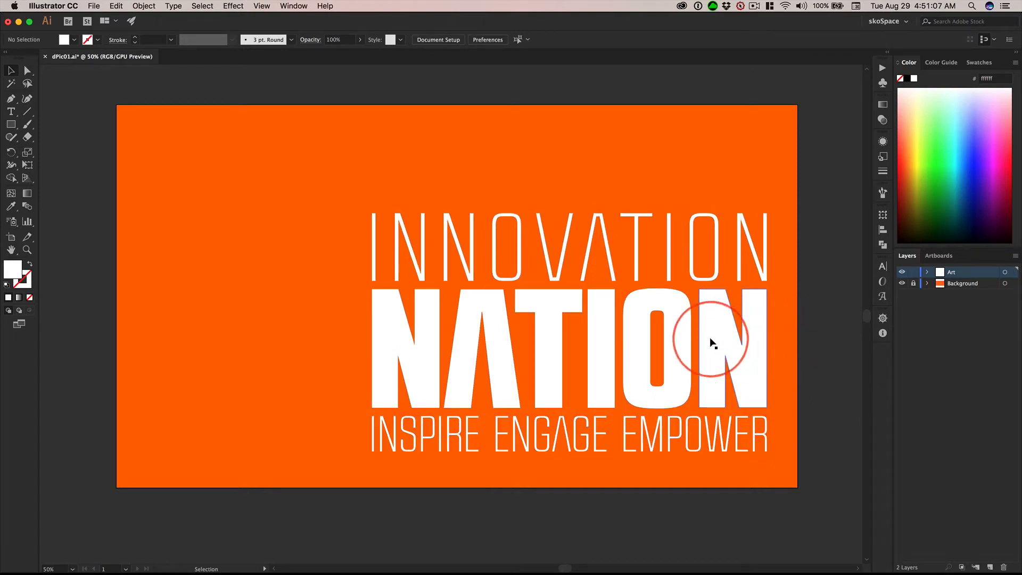
Step: Try moving the O of NATION over the end of INNOVATION, and undo the move
drag(688, 329, 741, 269)
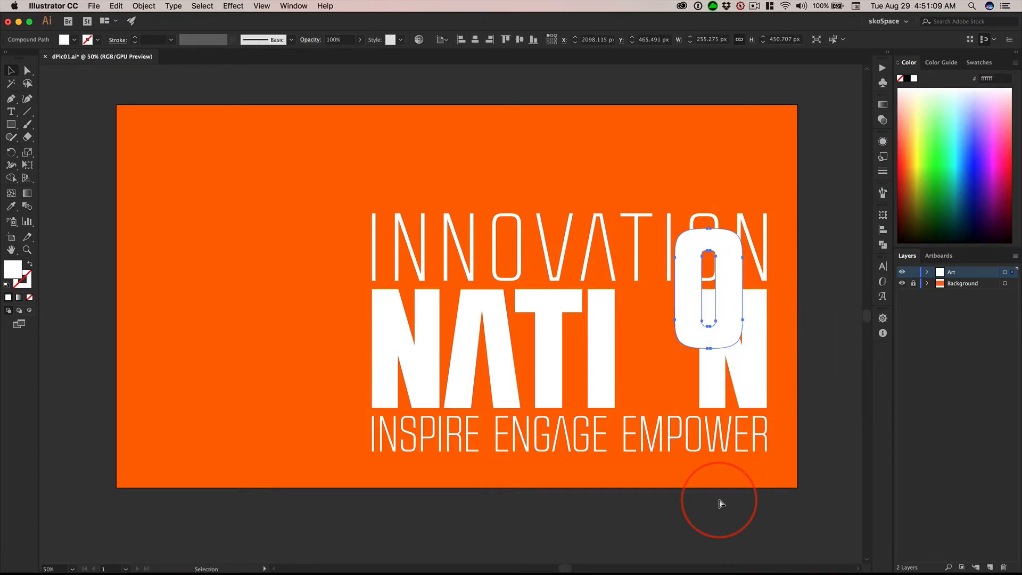
key(ctrl+z)
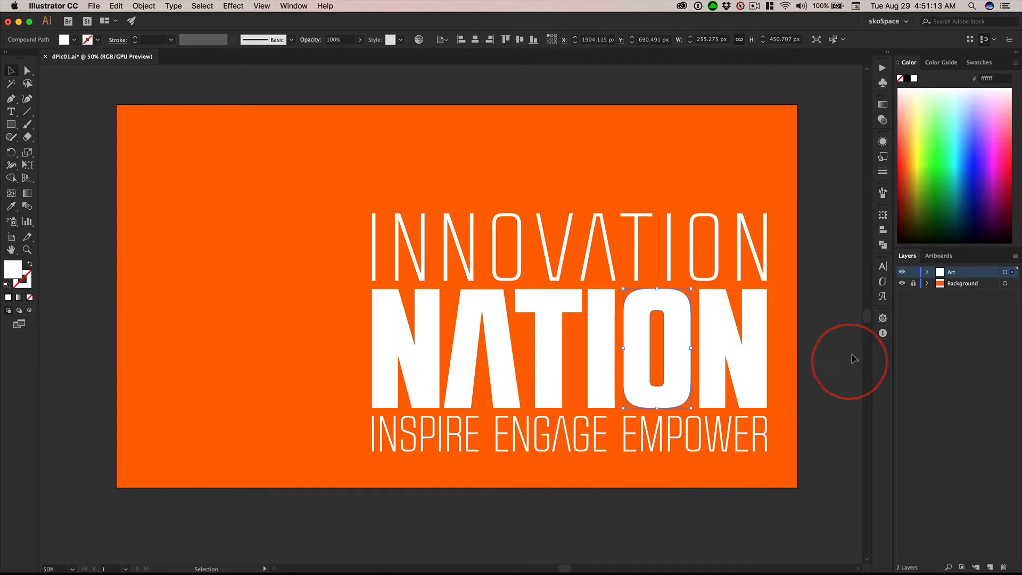
click(813, 345)
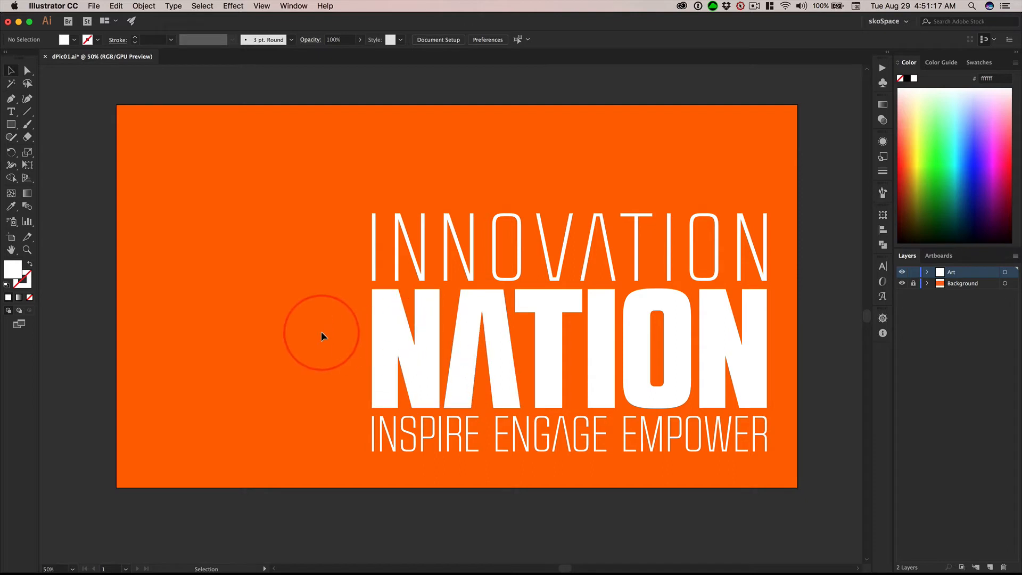
Step: Marquee-select only the letters of NATION with the Selection tool, and clear the selection
drag(321, 331, 793, 354)
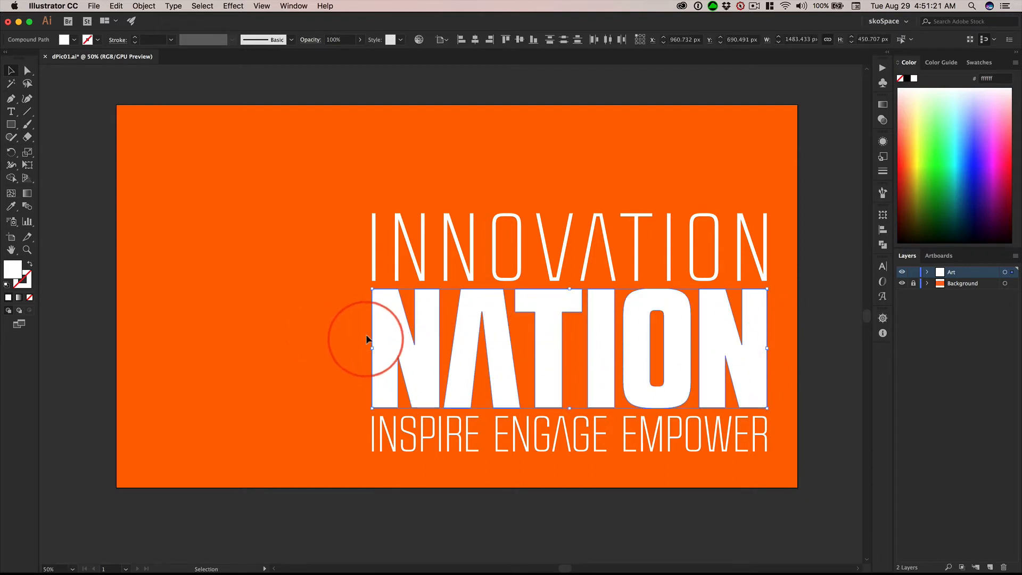
click(273, 324)
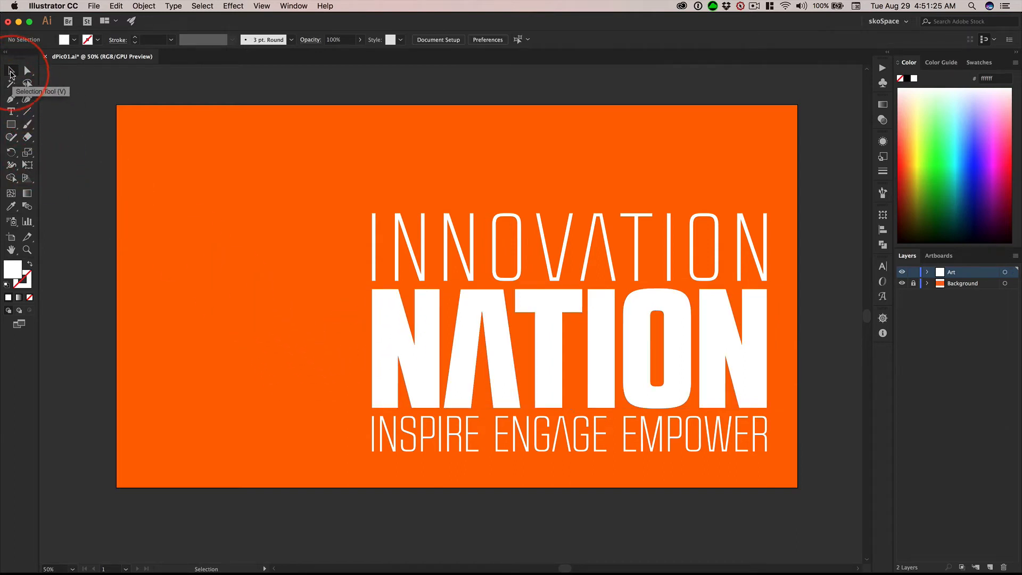
drag(330, 316, 742, 375)
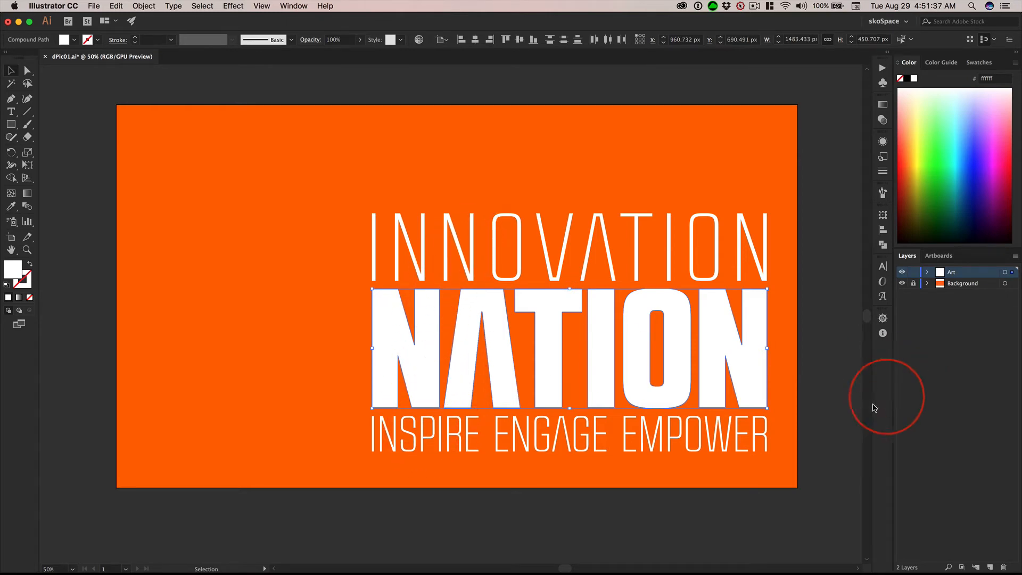
click(819, 333)
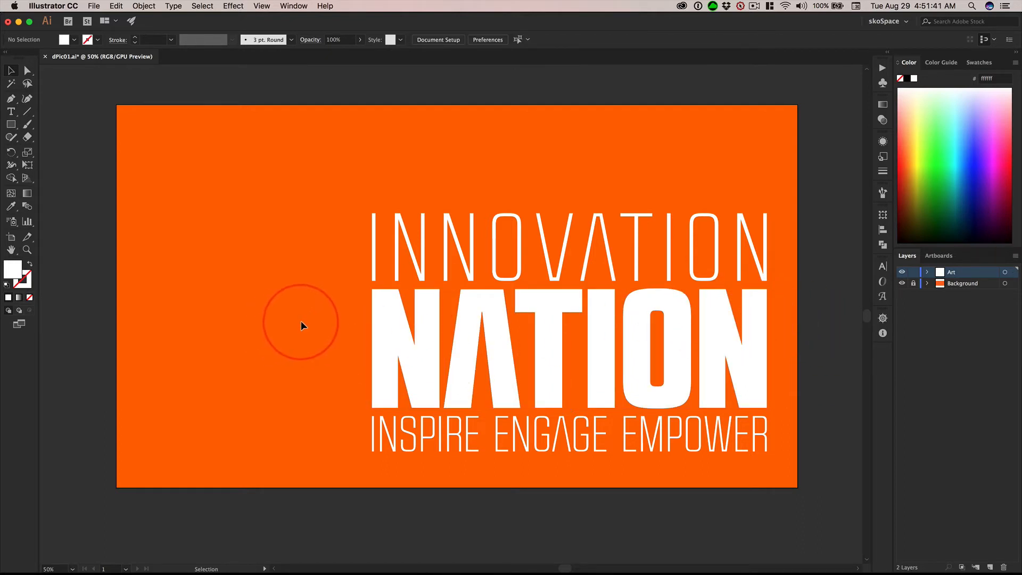
Step: Select all the letters of NATION except the O and delete them
drag(301, 324, 803, 390)
click(642, 334)
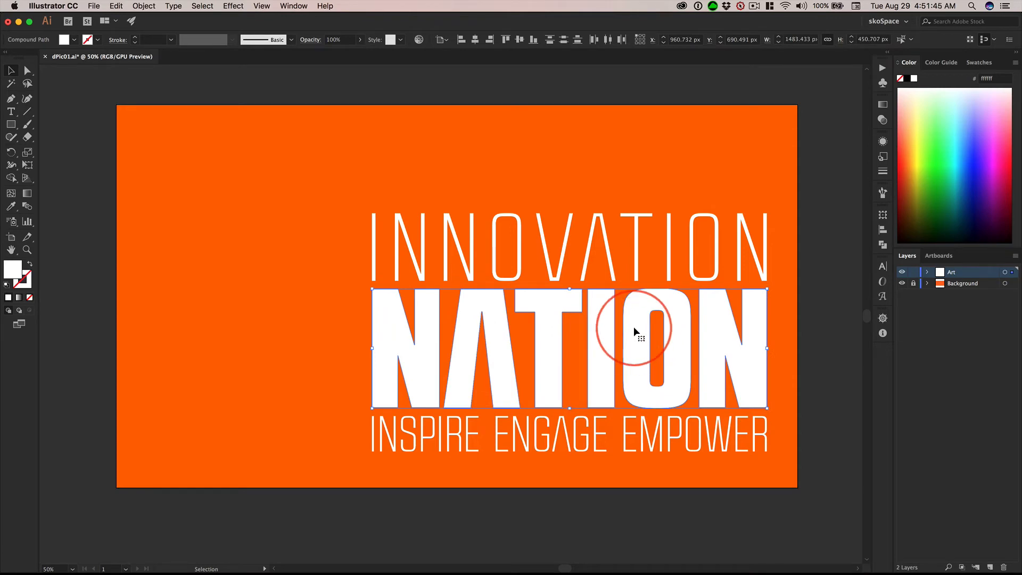
key(shift)
shift+click(638, 329)
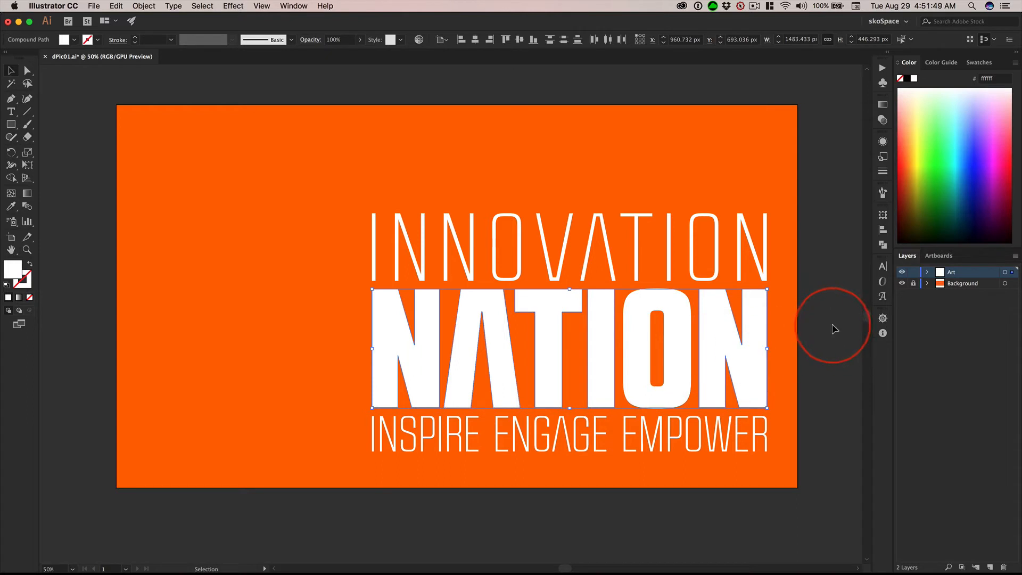
key(Delete)
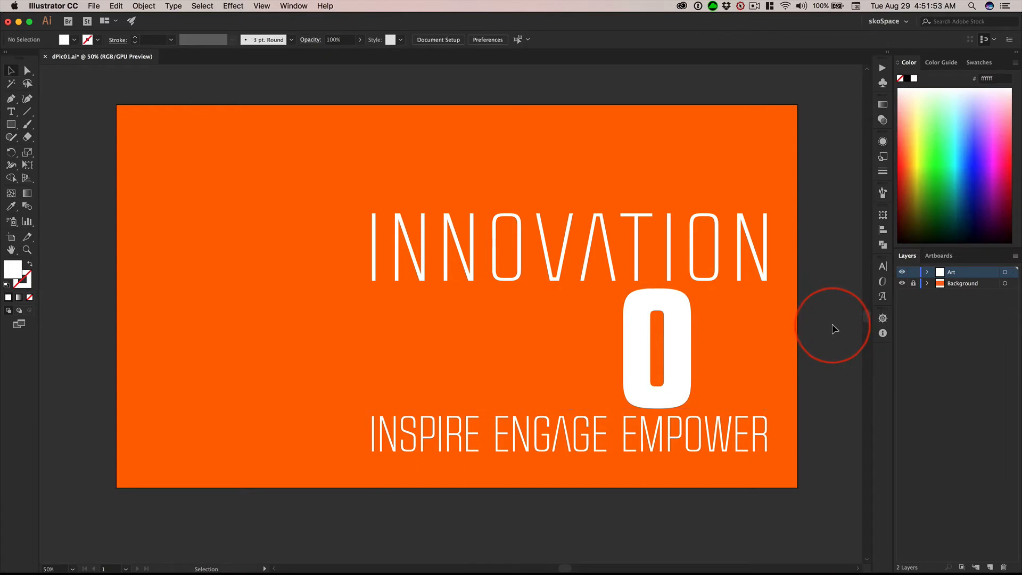
Step: Undo the deletion of the NATION letters and clear the selection
key(ctrl+z)
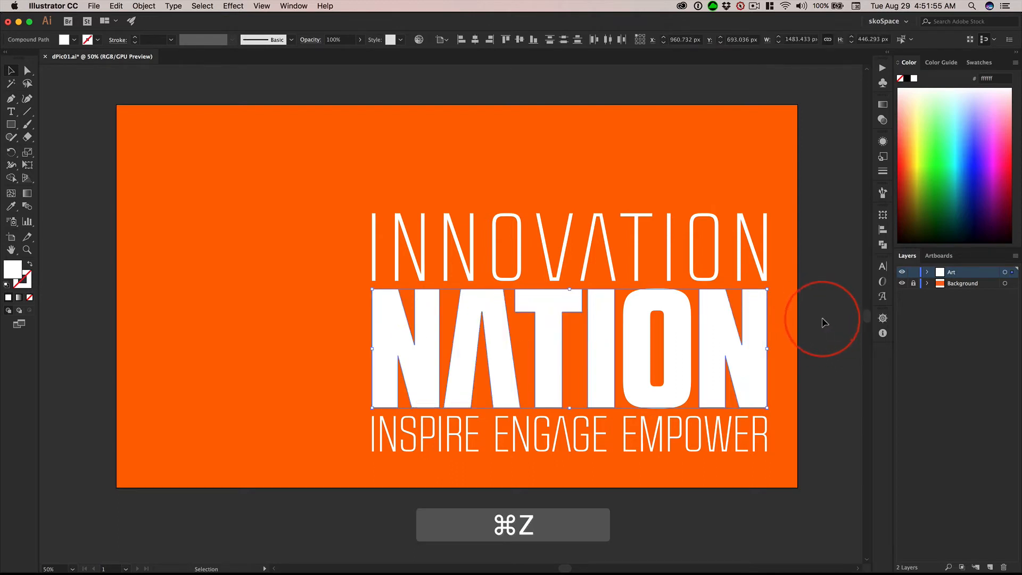
click(822, 320)
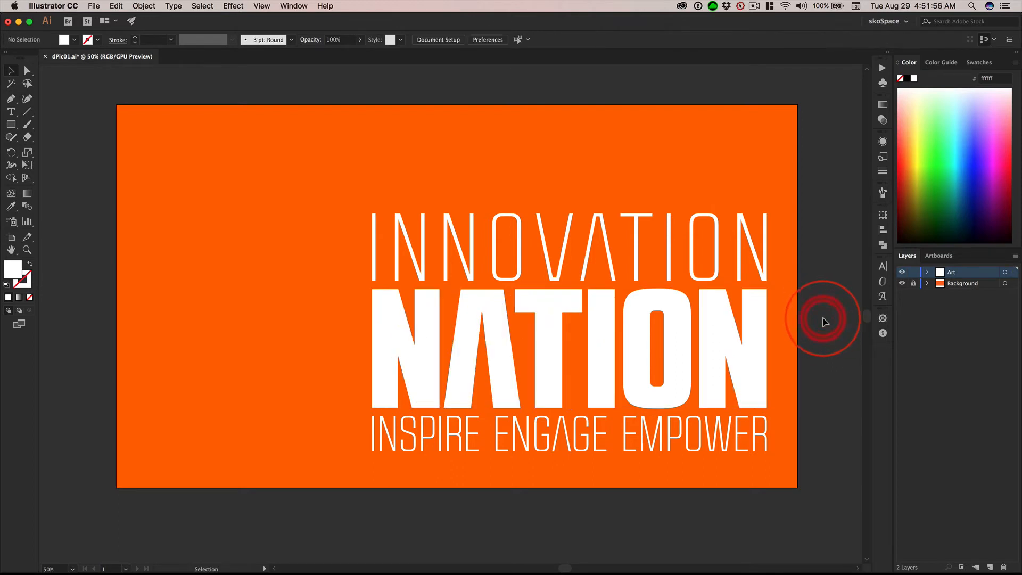
Step: Try deleting only the A, I and final N of NATION together, undo the deletion and clear the selection
click(708, 322)
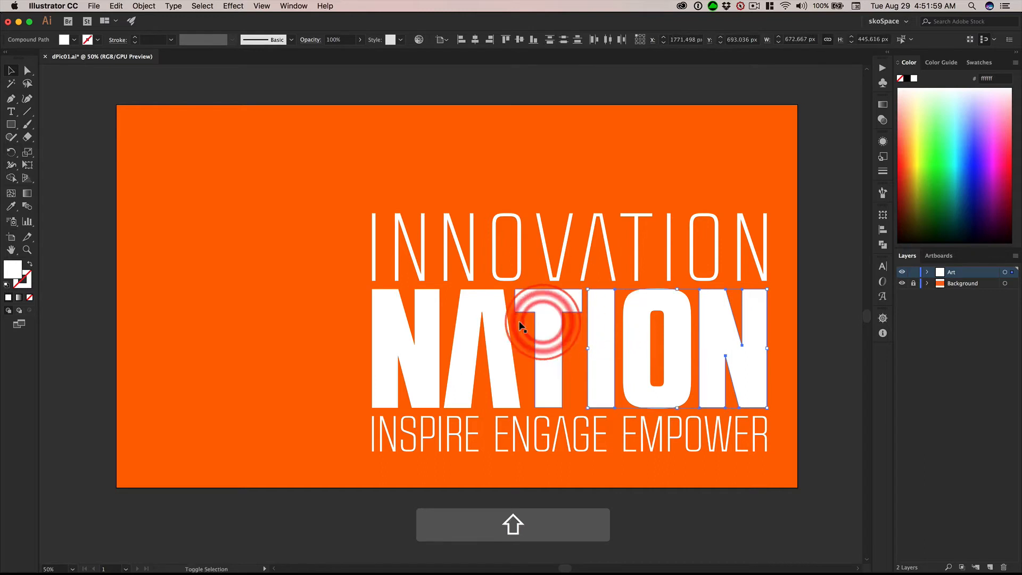
shift+click(493, 322)
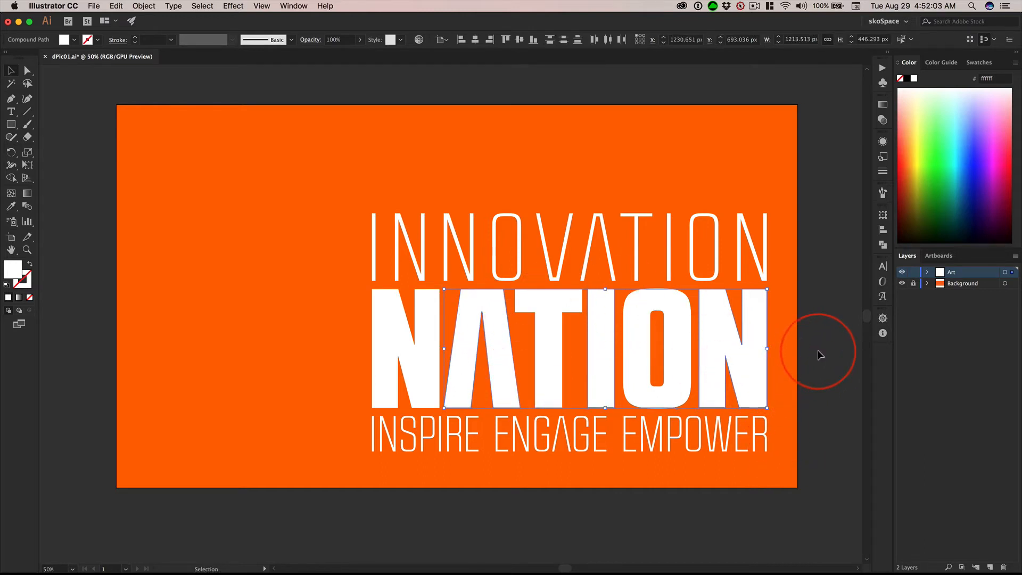
key(Delete)
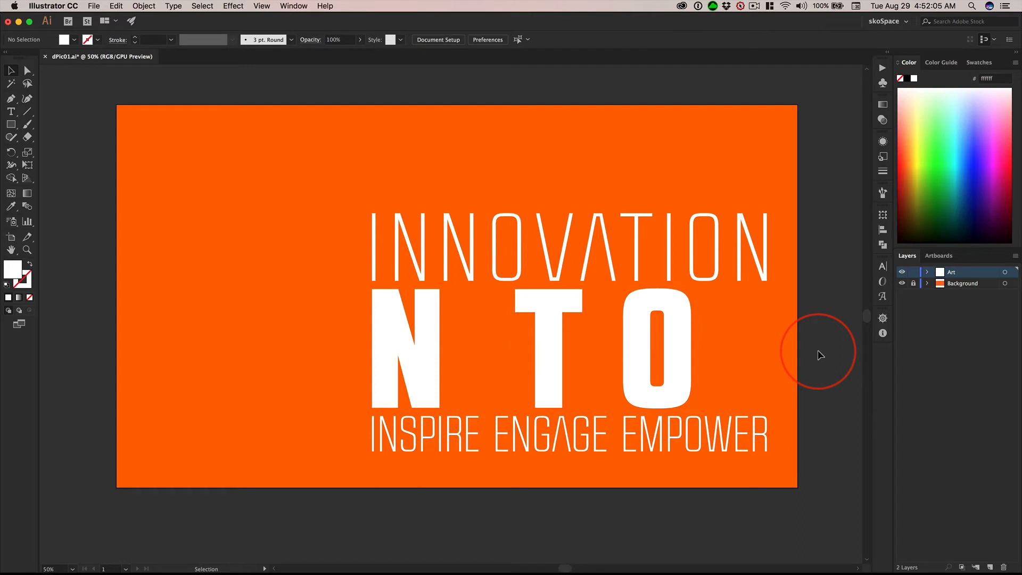
key(super+z)
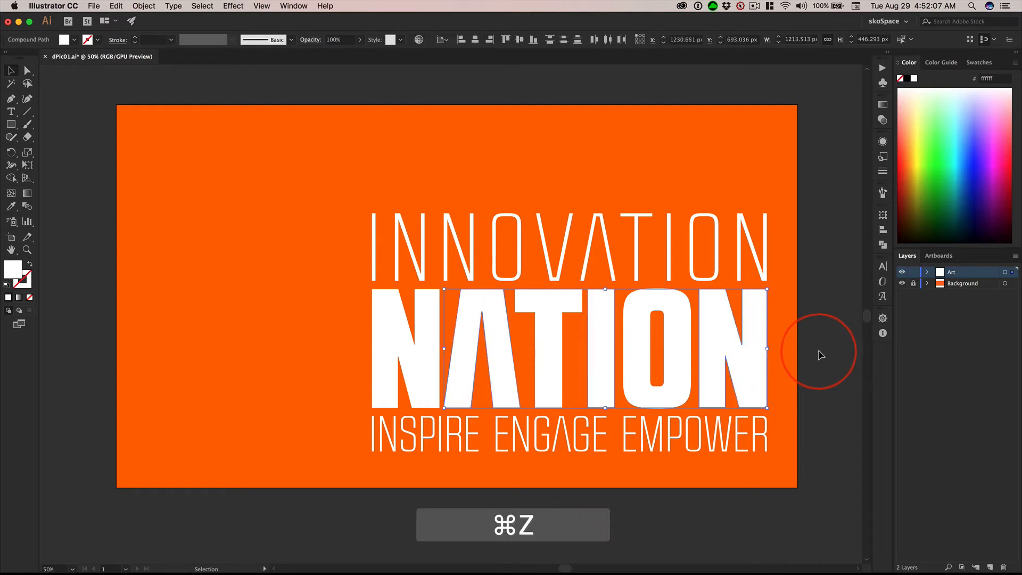
click(820, 354)
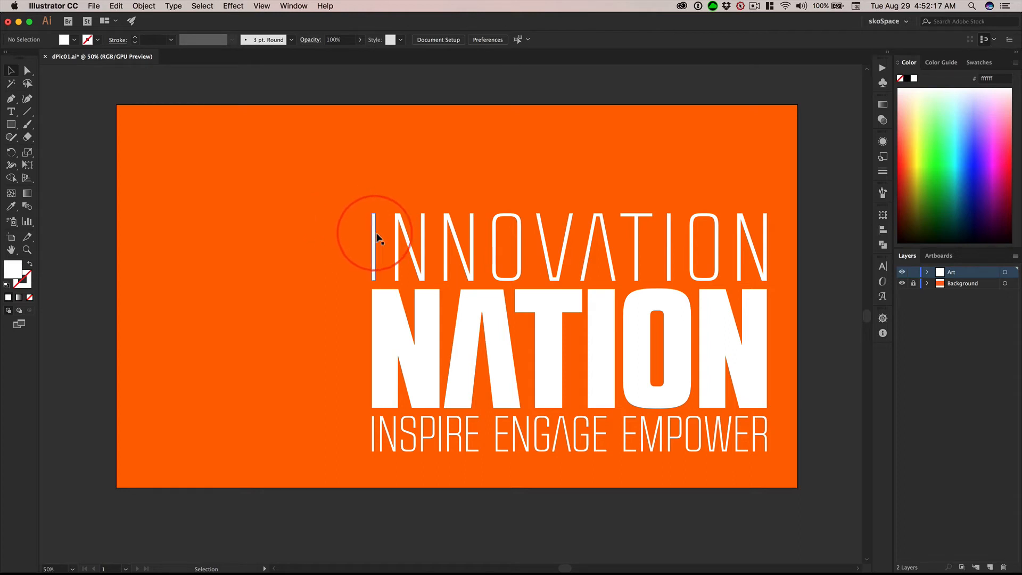
Step: Marquee-select all six letters of NATION and group them into one object
drag(327, 322, 831, 362)
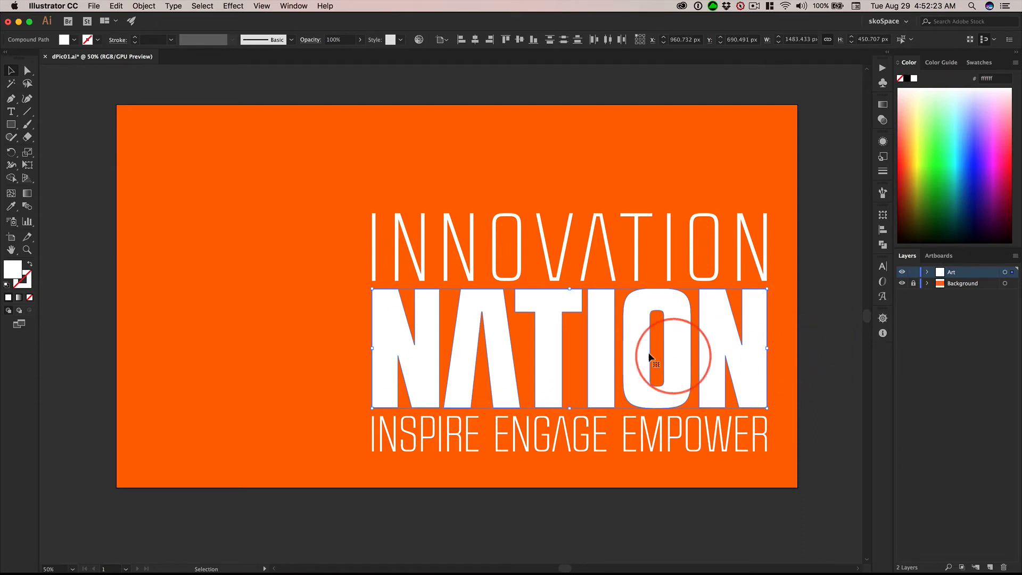
right_click(545, 325)
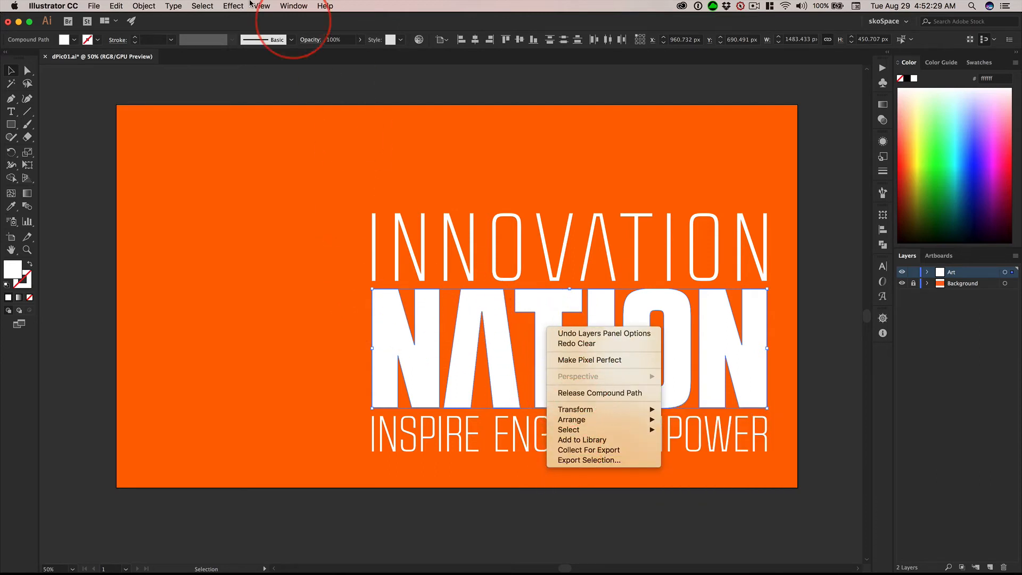
click(140, 6)
click(142, 6)
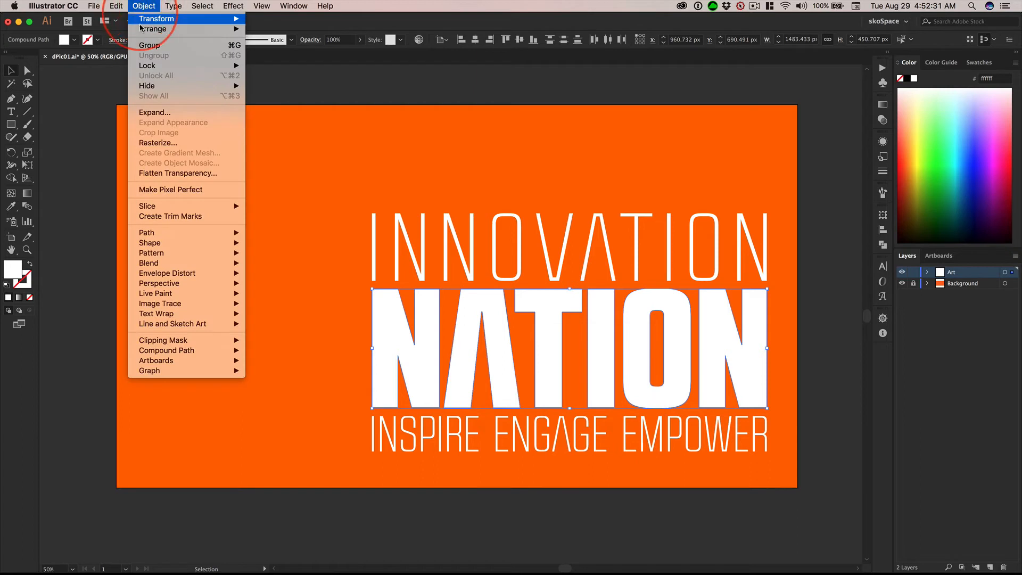
click(392, 324)
right_click(392, 323)
click(388, 314)
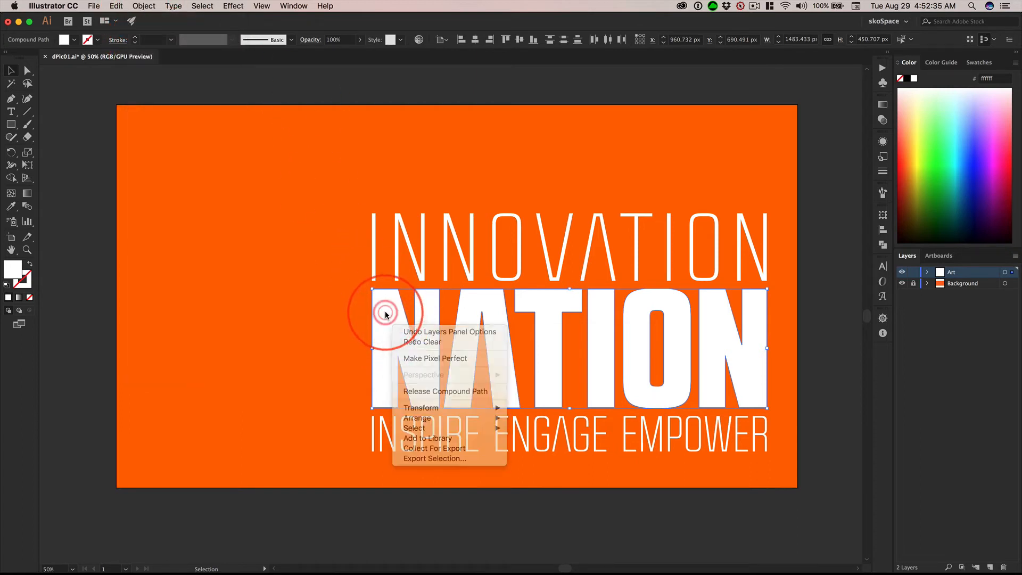
right_click(386, 314)
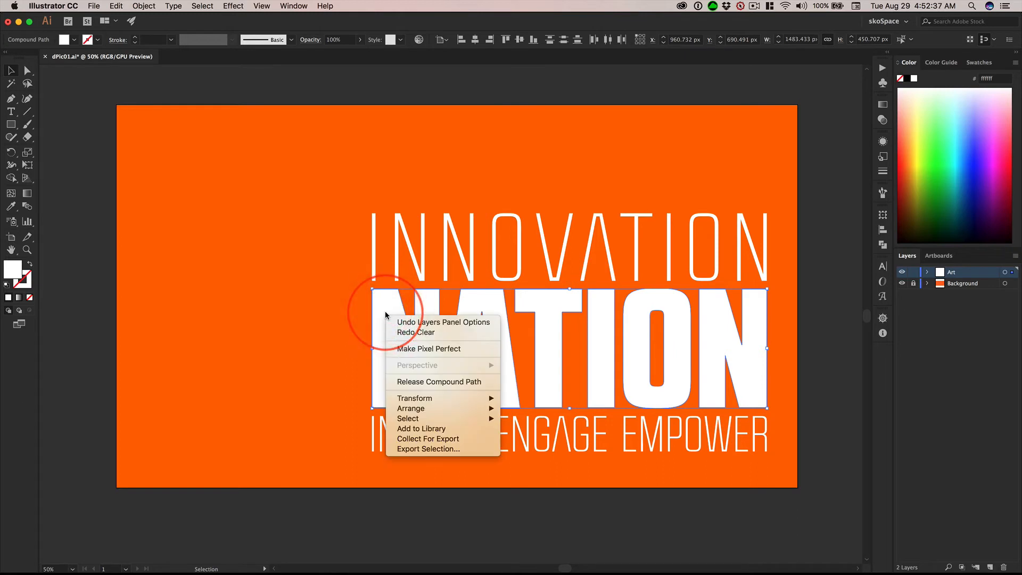
click(137, 5)
click(143, 6)
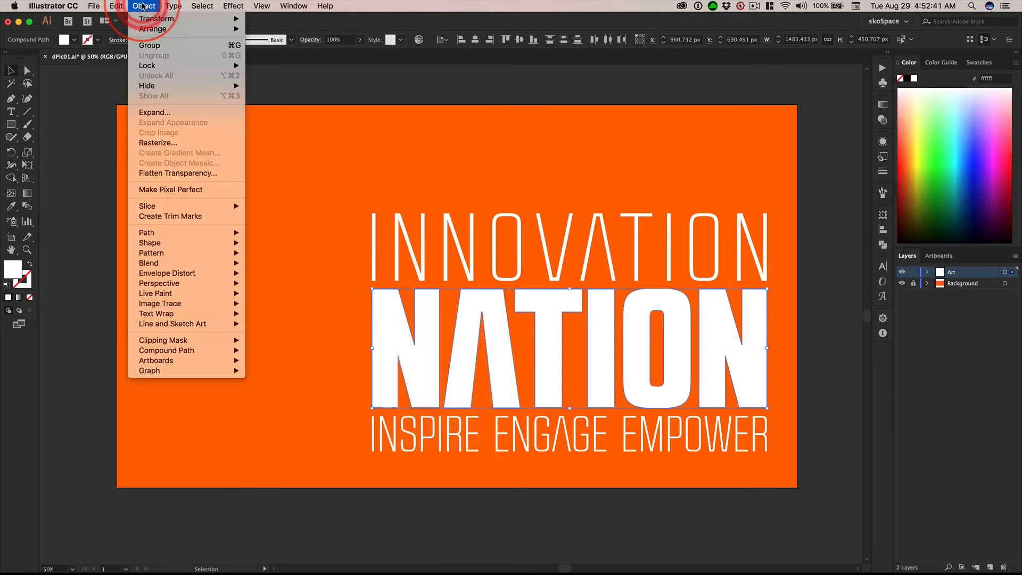
click(236, 46)
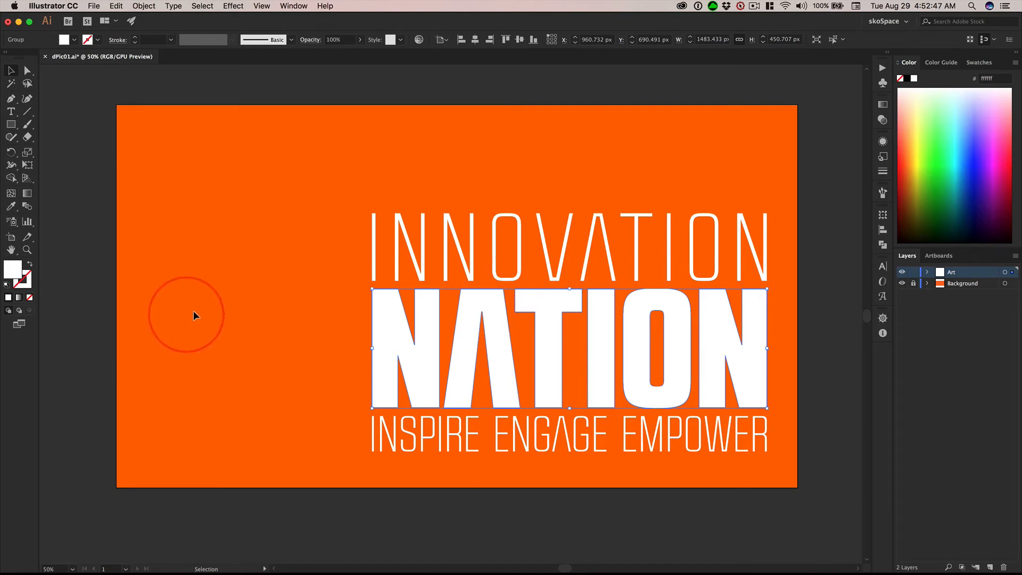
Step: Clear the selection and select the NATION, INNOVATION and INSPIRE ENGAGE EMPOWER groups one after another
click(292, 296)
click(544, 332)
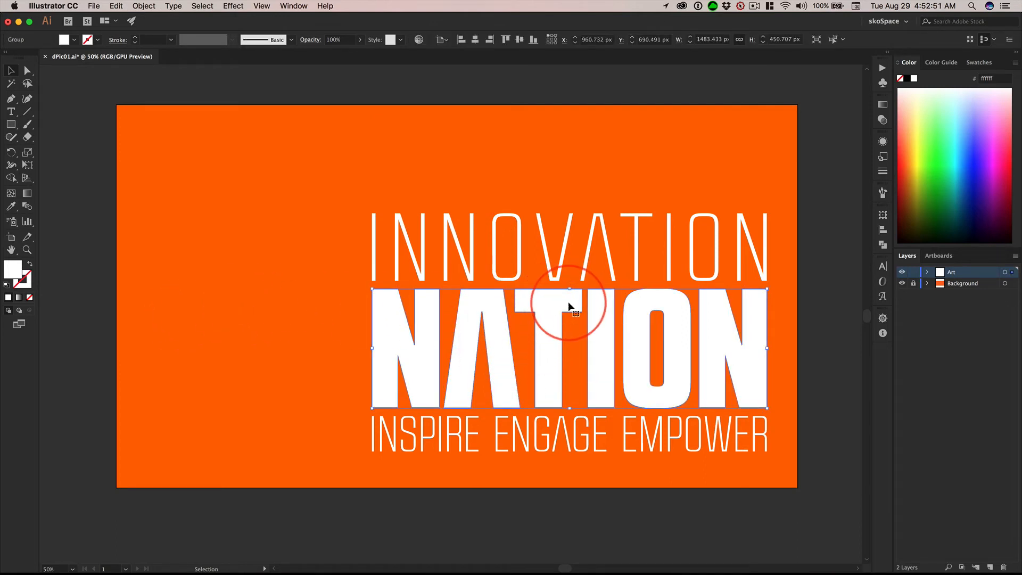
click(473, 231)
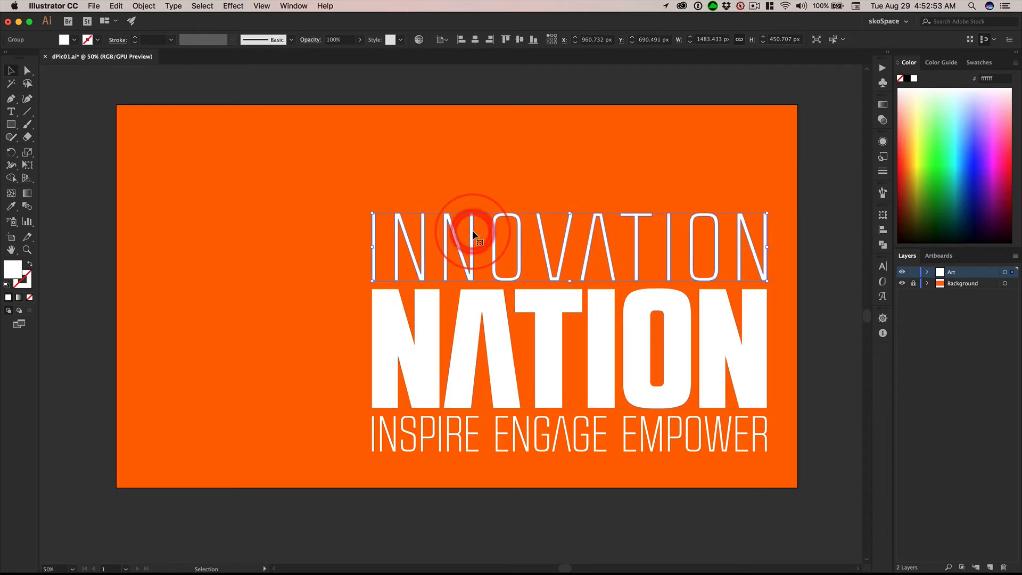
click(458, 430)
Step: Try moving the INSPIRE ENGAGE EMPOWER group down-left and the INNOVATION group up-right, and undo both moves
drag(431, 427, 371, 437)
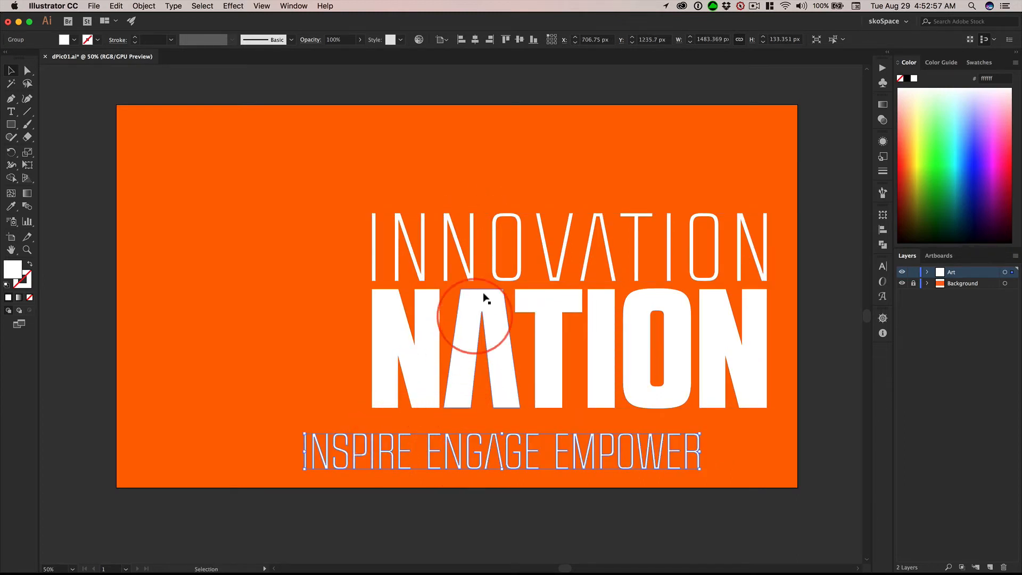
drag(445, 249, 495, 223)
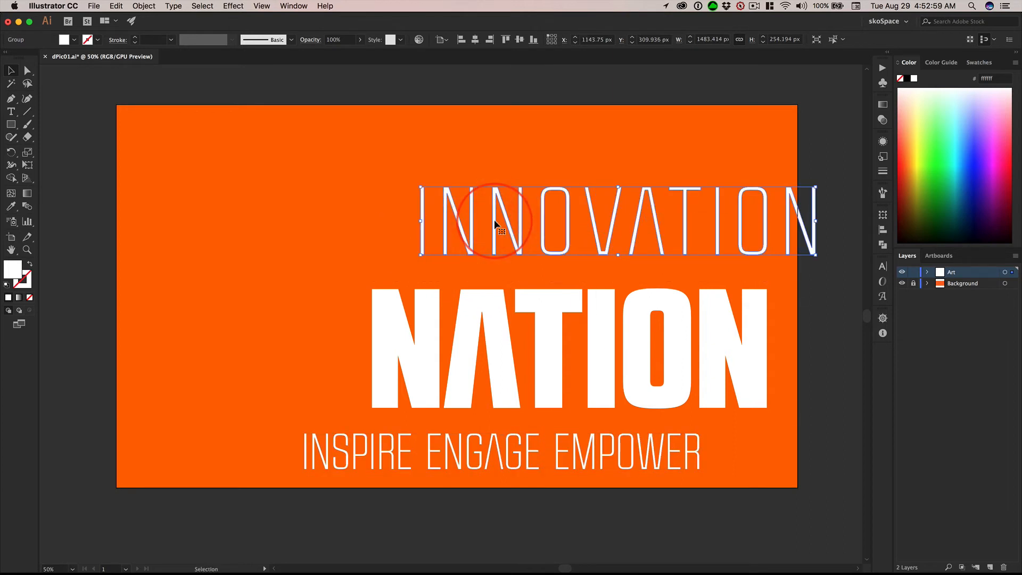
key(super+z)
key(super+z)
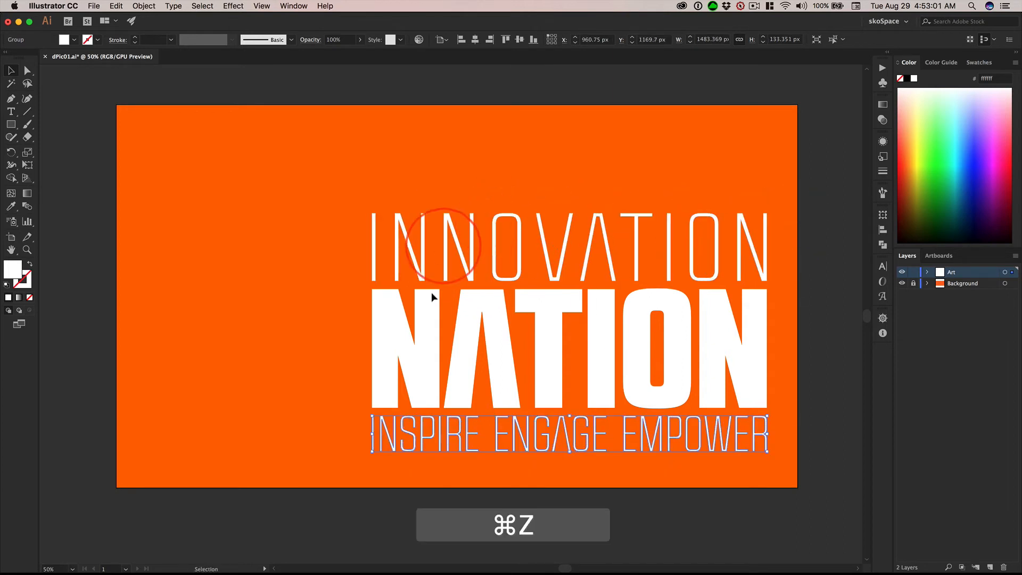